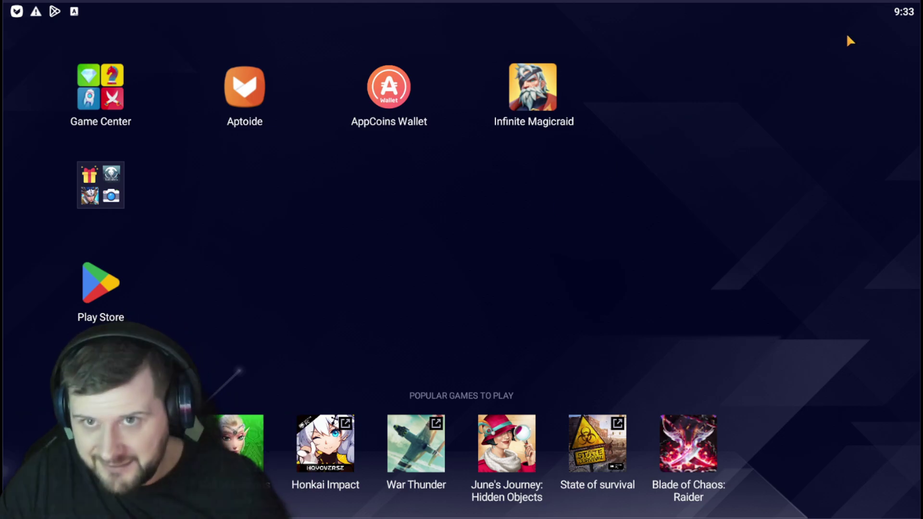
Exit fullscreen with F11 and launch the Aptoide store from the home screen.
{"action": "key", "text": "F11"}
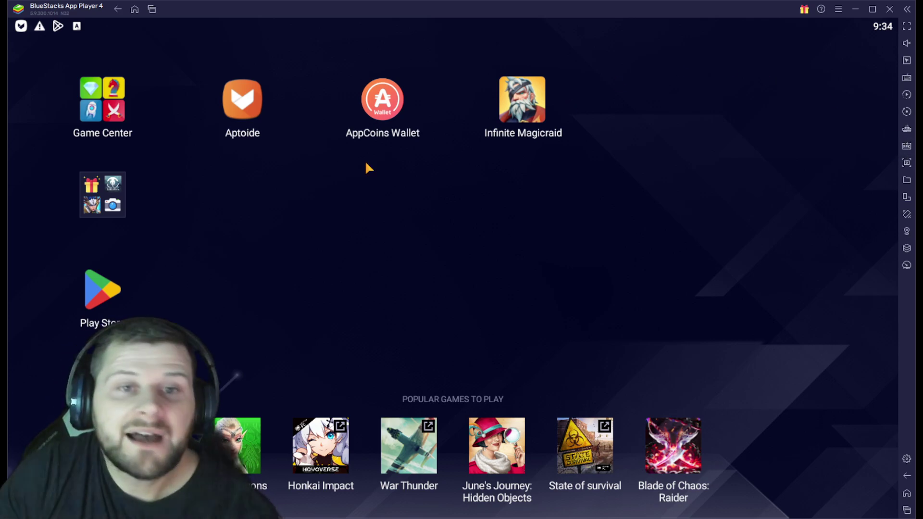
{"action": "left_click", "coordinate": [243, 106]}
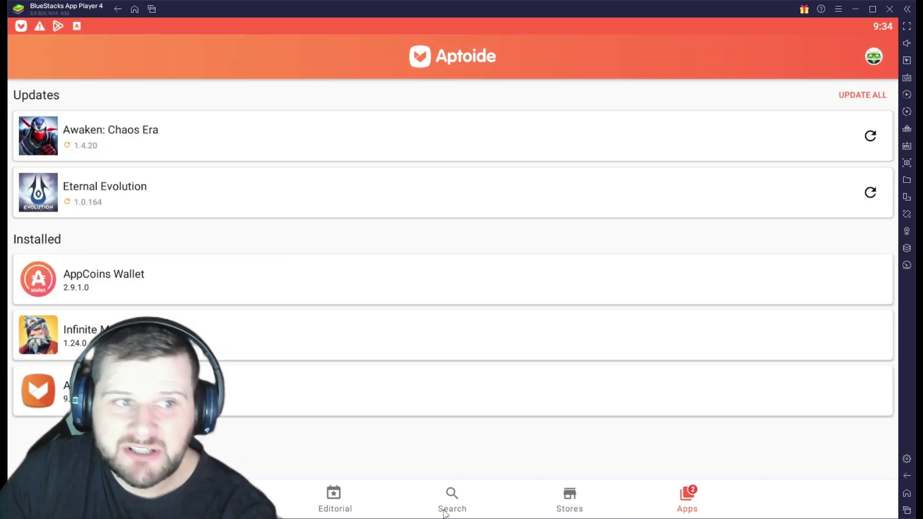
Find Infinite Magicraid in Aptoide search and check its app page shows it installed.
{"action": "left_click", "coordinate": [446, 510]}
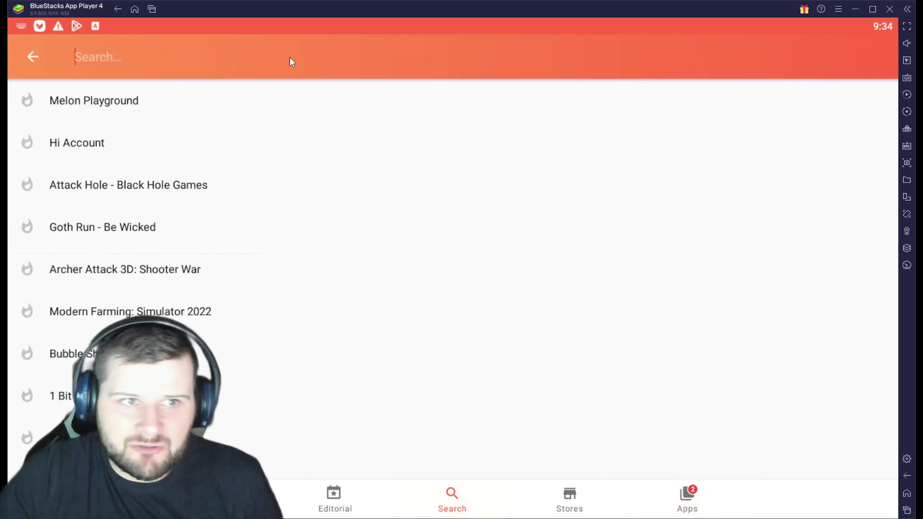
{"action": "left_click", "coordinate": [210, 148]}
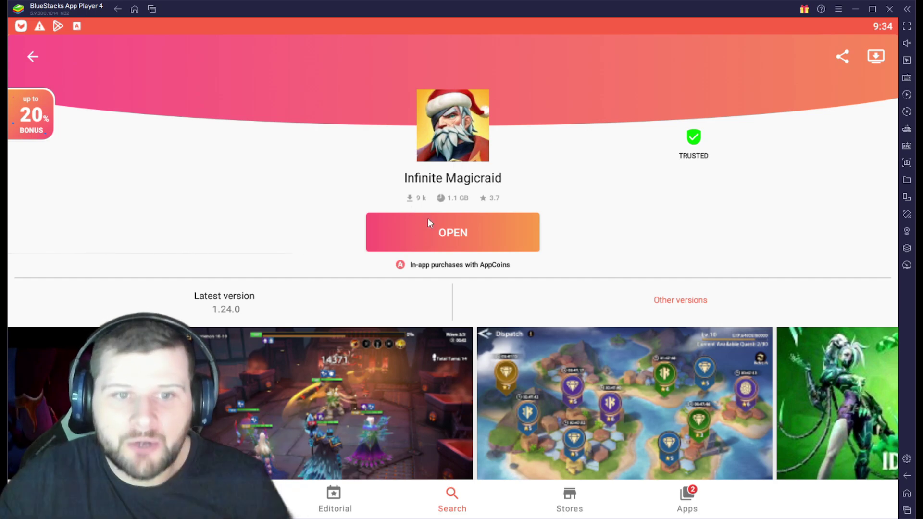
{"action": "left_click", "coordinate": [452, 495]}
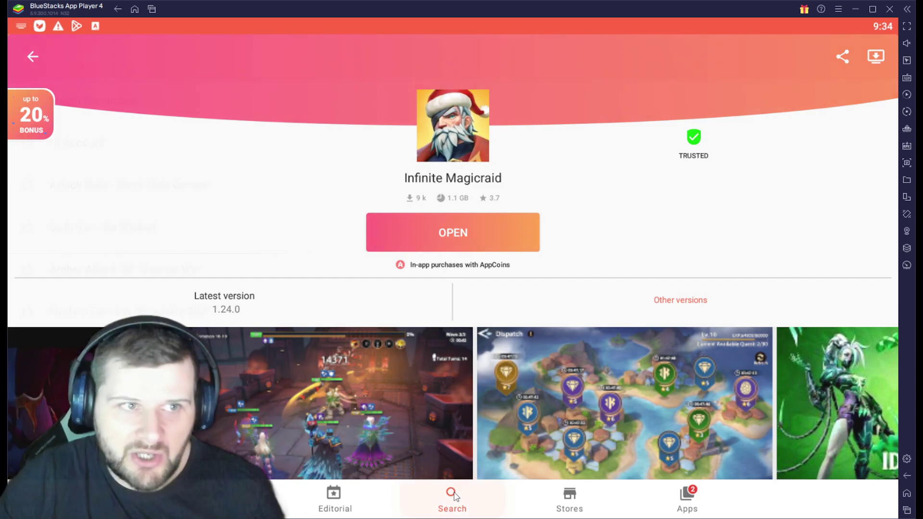
Search 'appcoin wallet', check the AppCoins Wallet page, then return to the emulator home screen.
{"action": "left_click", "coordinate": [170, 59]}
{"action": "type", "text": "a"}
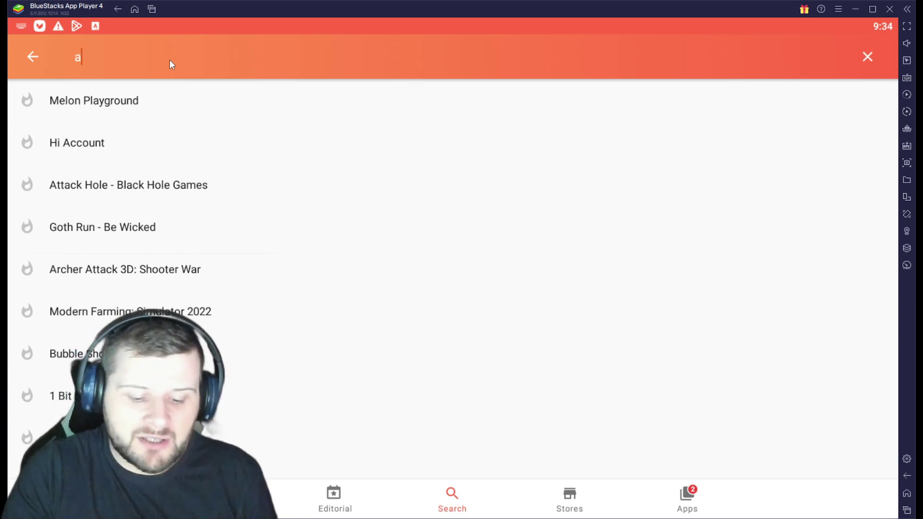
{"action": "type", "text": "ppcoin wallet"}
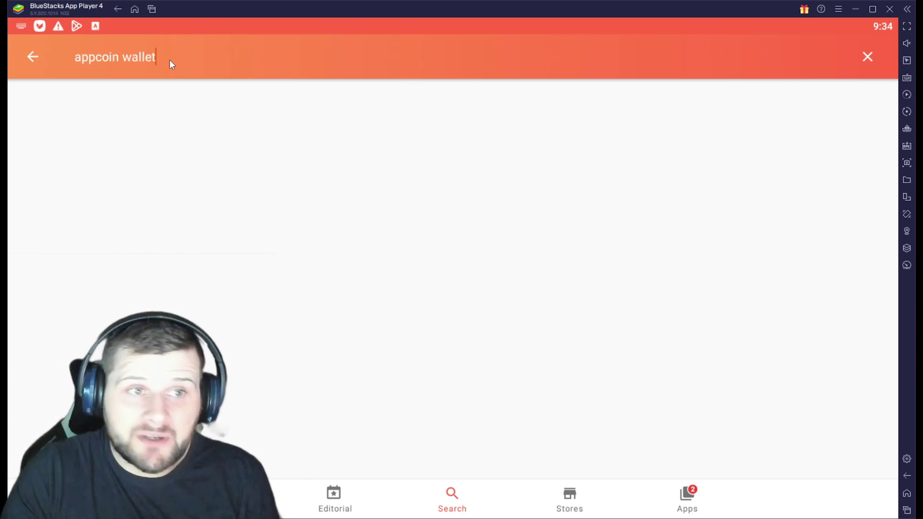
{"action": "key", "text": "Return"}
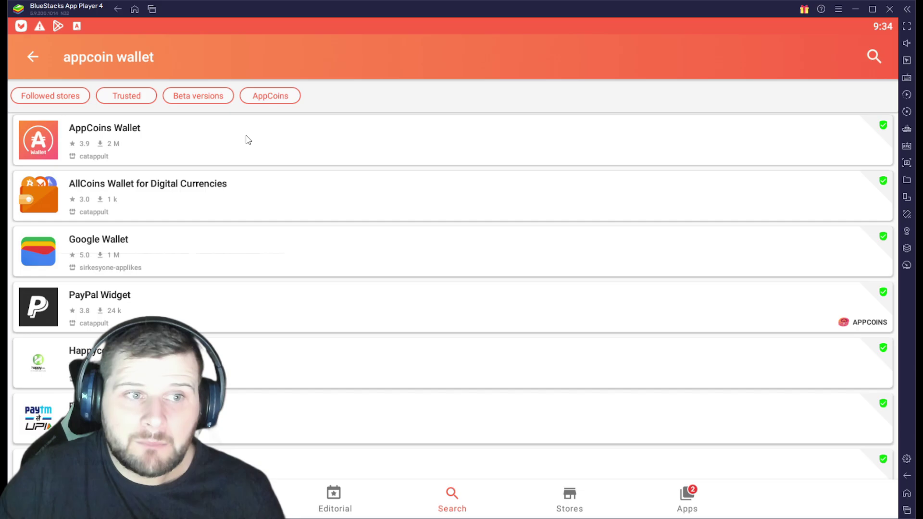
{"action": "left_click", "coordinate": [248, 139]}
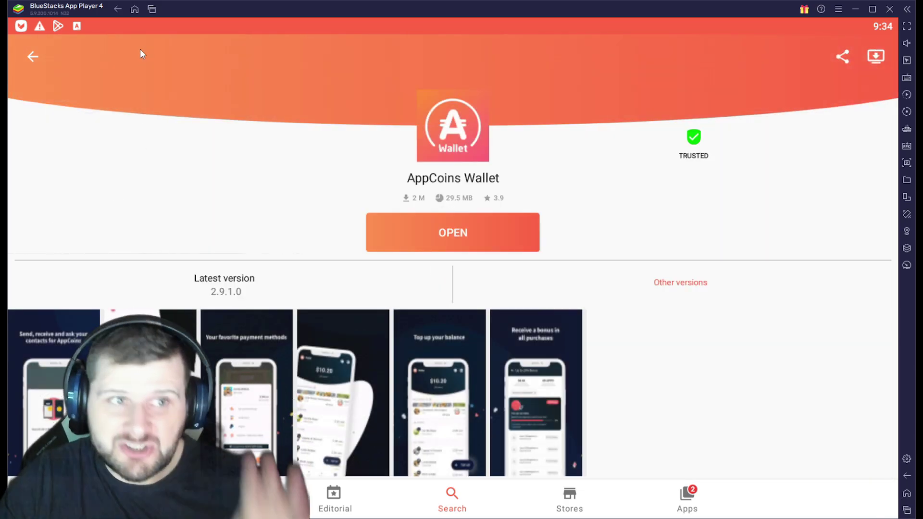
{"action": "left_click", "coordinate": [133, 10]}
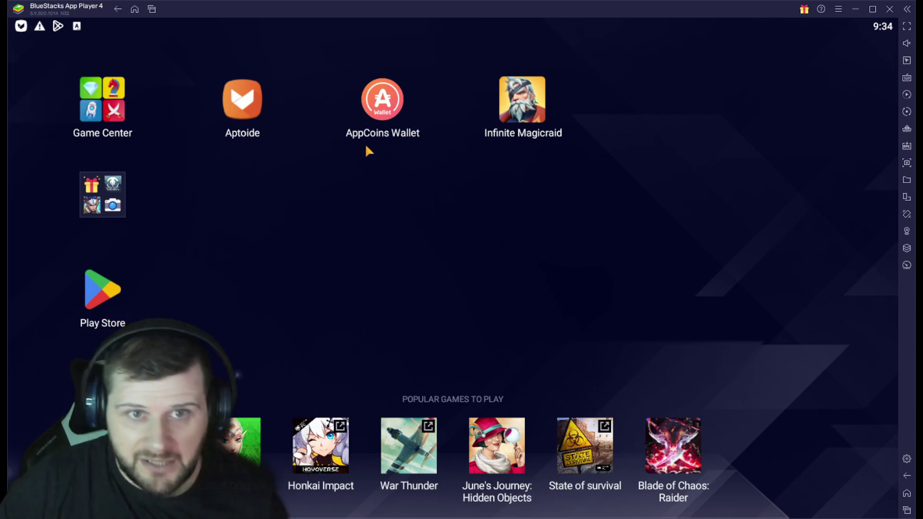
Launch AppCoins Wallet, view the £0.00 main wallet details, and dismiss the Verify wallet sheet.
{"action": "left_click", "coordinate": [398, 137]}
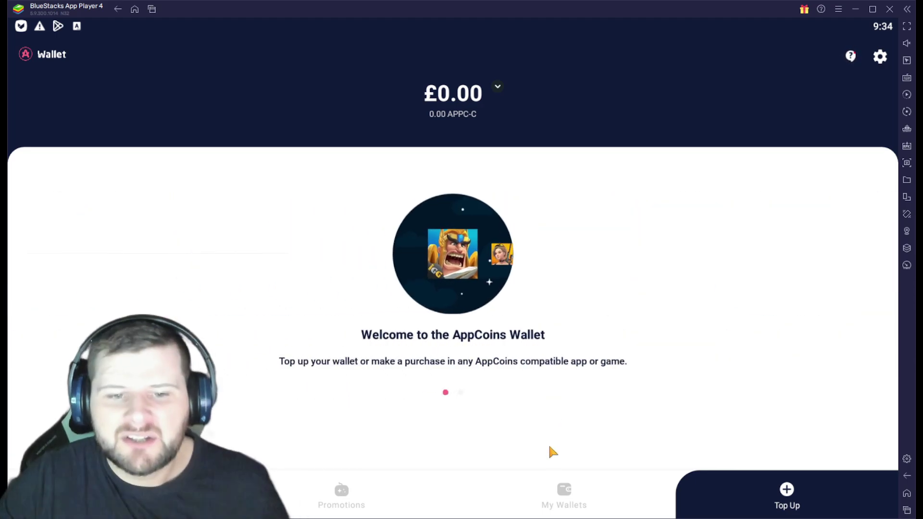
{"action": "left_click", "coordinate": [564, 495]}
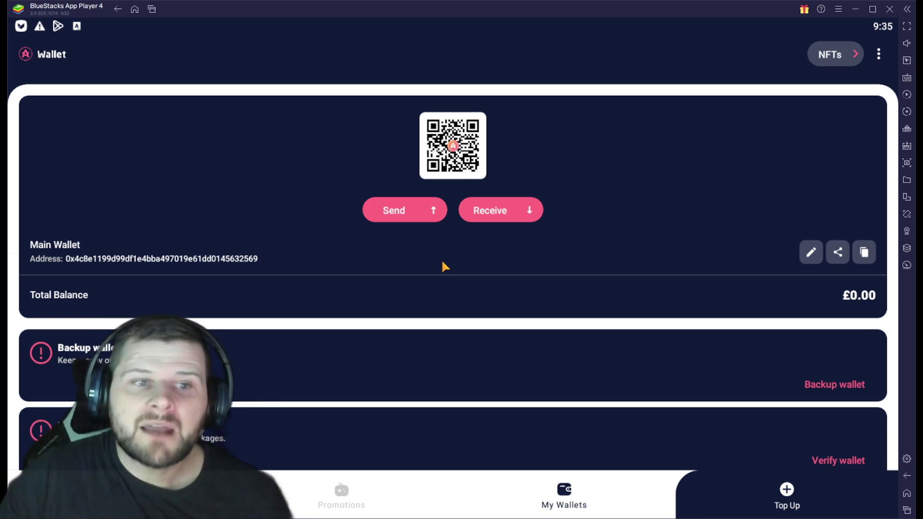
{"action": "scroll", "coordinate": [454, 226], "scroll_direction": "down", "scroll_amount": 1}
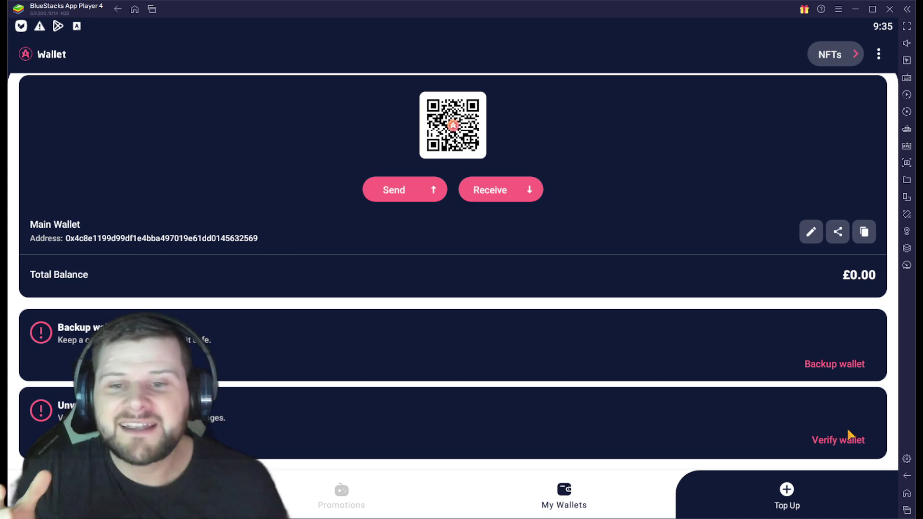
{"action": "left_click", "coordinate": [848, 435]}
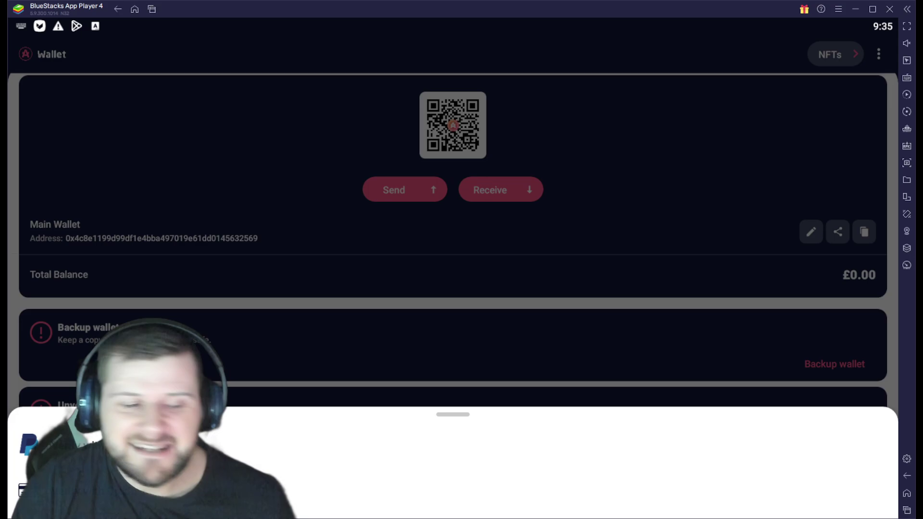
{"action": "left_click", "coordinate": [642, 326]}
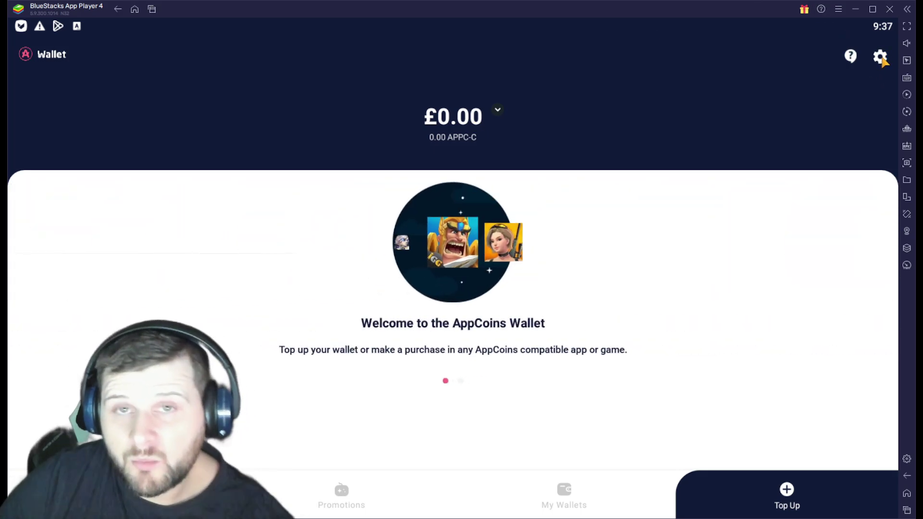
Submit promo code 'CARZAK5' in the wallet settings and acknowledge the confirmation.
{"action": "left_click", "coordinate": [880, 57]}
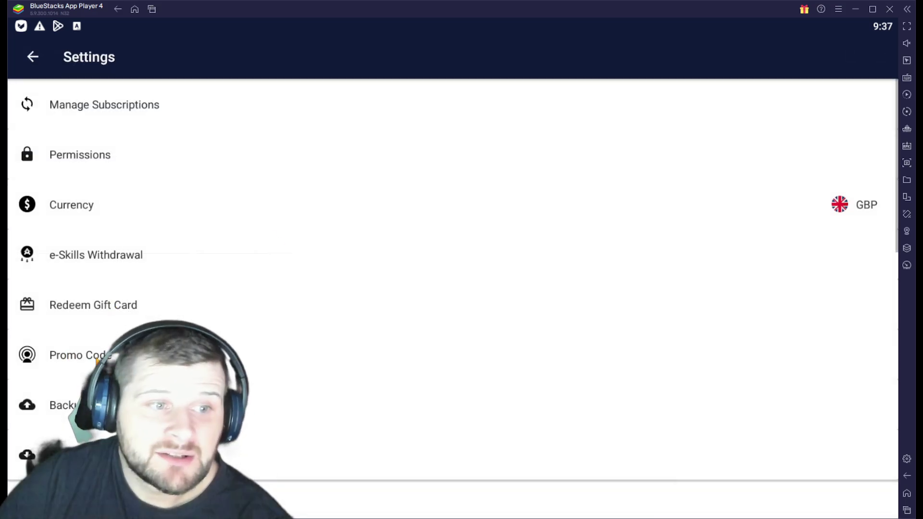
{"action": "left_click", "coordinate": [98, 358]}
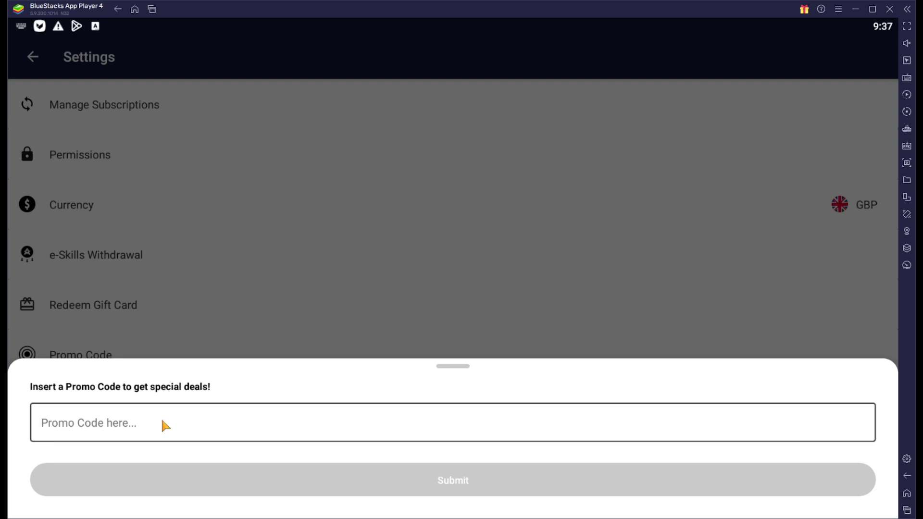
{"action": "type", "text": "CARZAK5"}
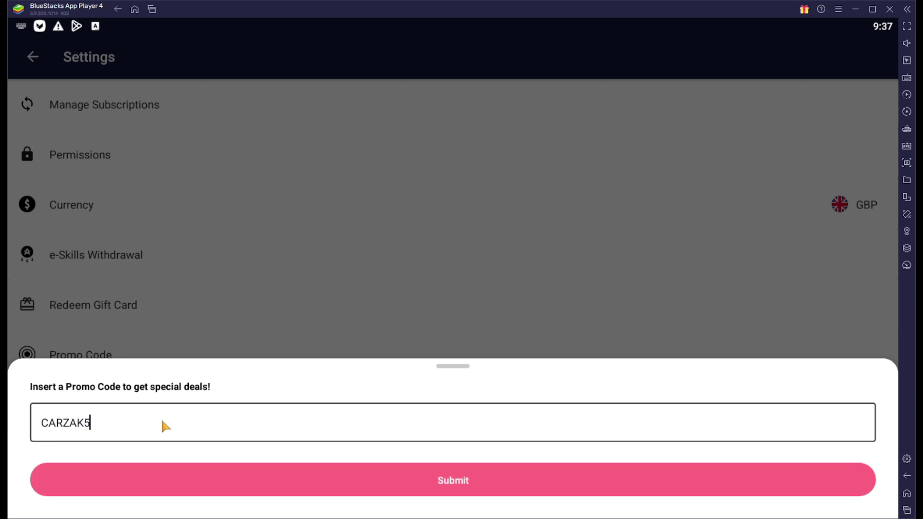
{"action": "left_click", "coordinate": [381, 489]}
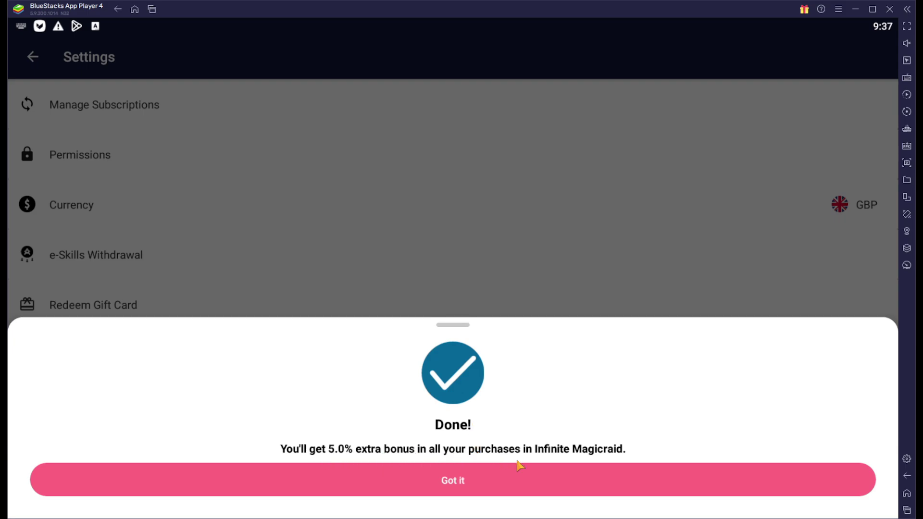
{"action": "left_click", "coordinate": [540, 482]}
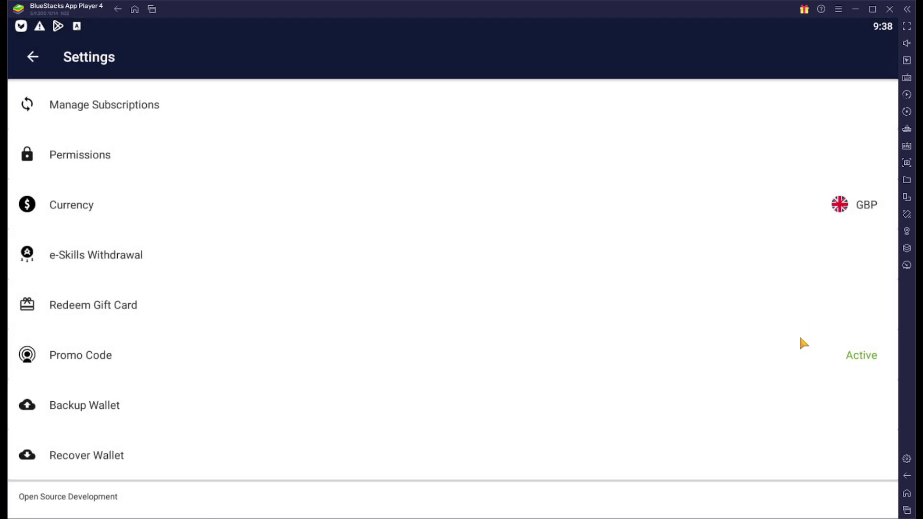
Check the wallet's Promotions page, then go back to the emulator home screen.
{"action": "left_click", "coordinate": [33, 58]}
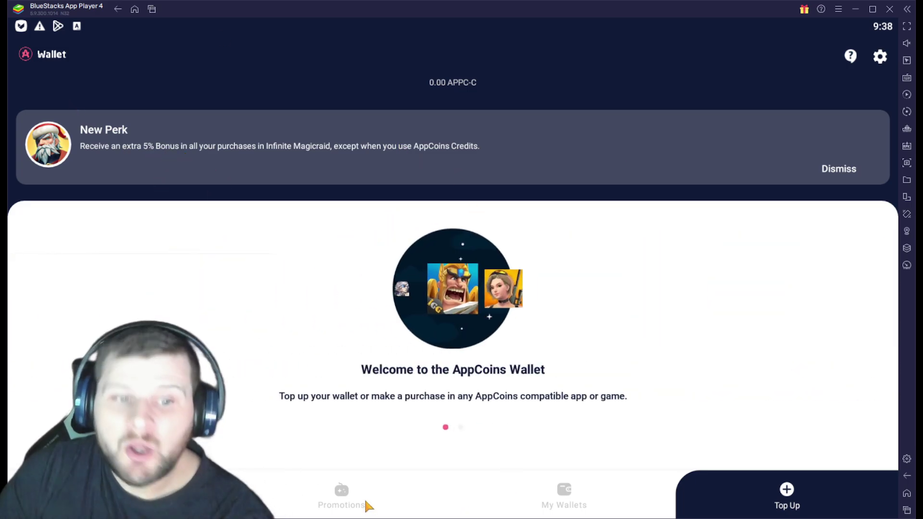
{"action": "left_click", "coordinate": [365, 504]}
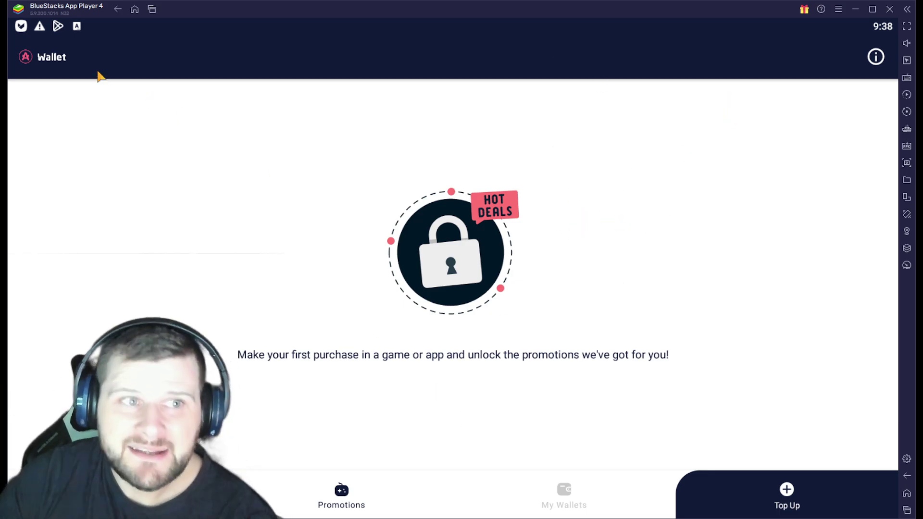
{"action": "left_click", "coordinate": [135, 9]}
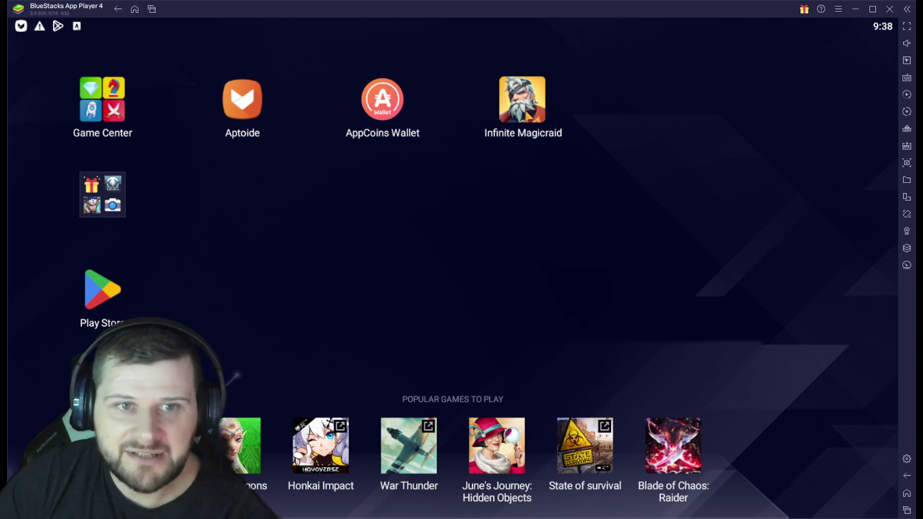
Launch Infinite Magicraid, start the game, and scroll the Flash Pack wish packs.
{"action": "left_click", "coordinate": [508, 137]}
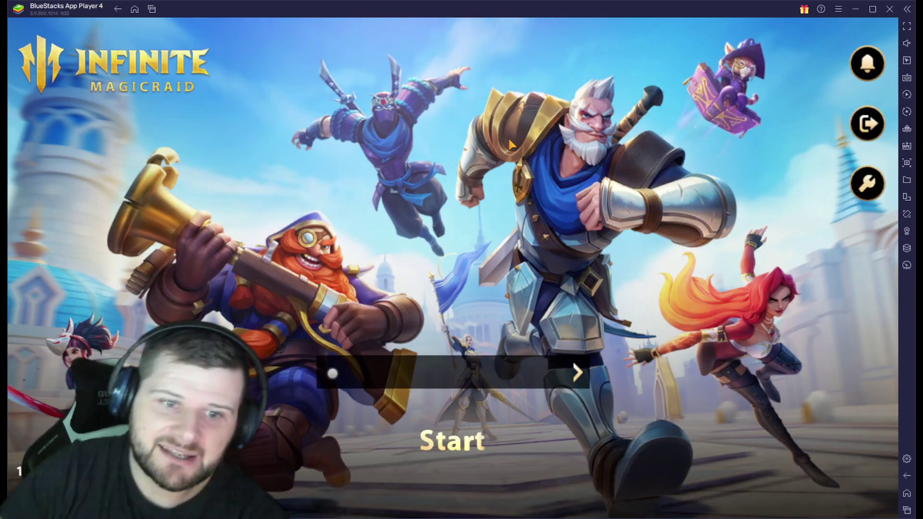
{"action": "left_click", "coordinate": [455, 451]}
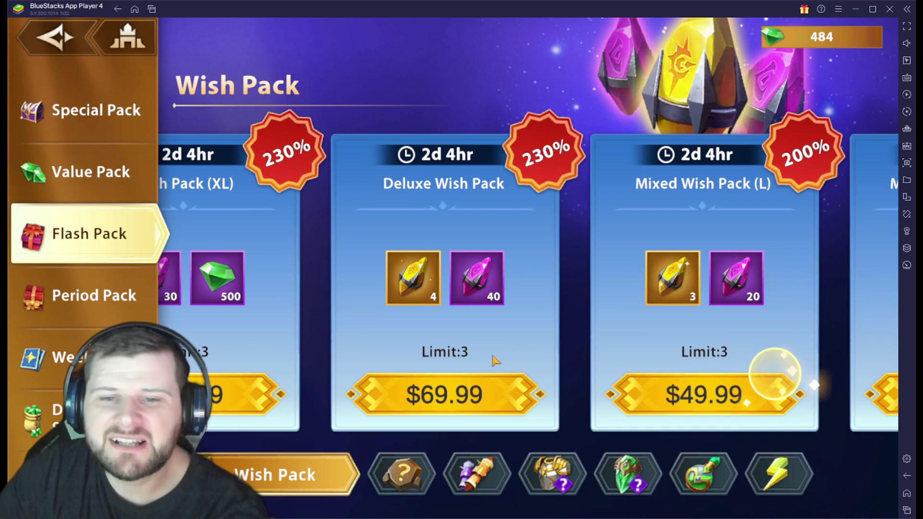
{"action": "scroll", "coordinate": [495, 360], "scroll_direction": "down", "scroll_amount": 5}
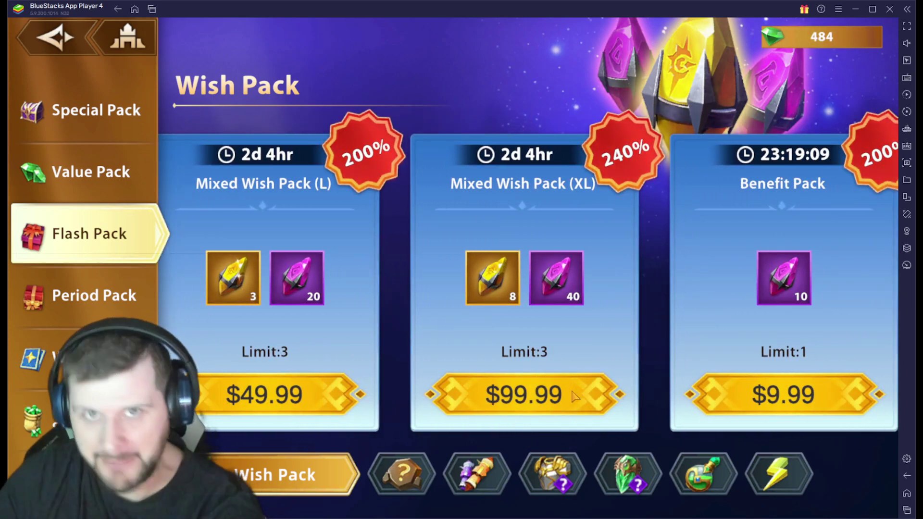
Buy the $99.99 Mixed Wish Pack (XL), choosing PayPal and then 'Ask someone to pay'.
{"action": "left_click", "coordinate": [572, 392]}
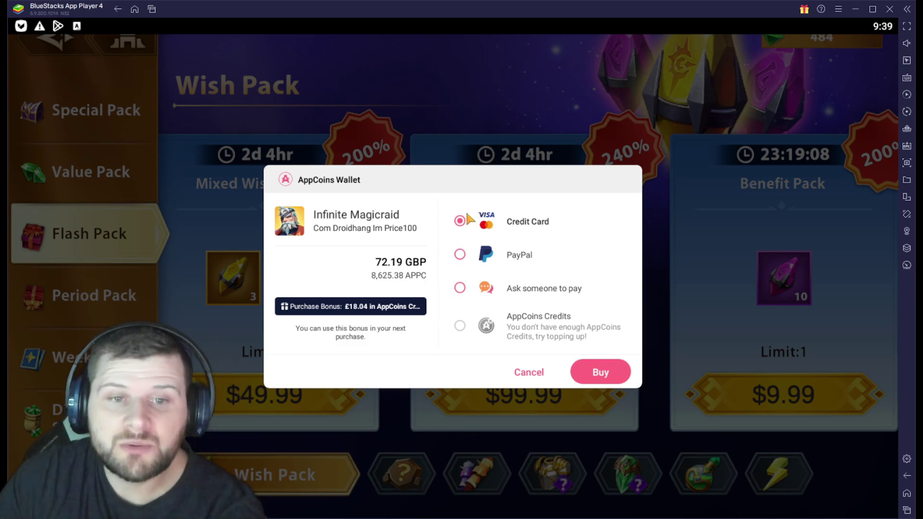
{"action": "left_click", "coordinate": [460, 254]}
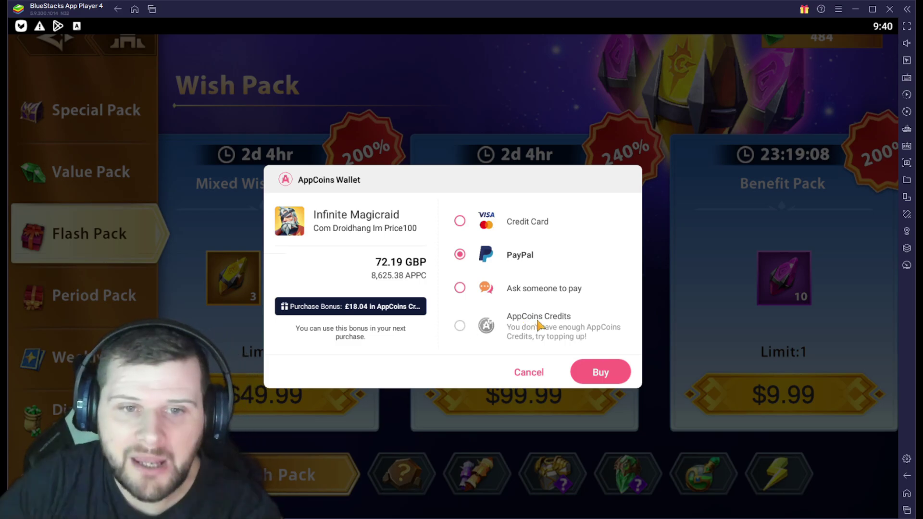
{"action": "left_click", "coordinate": [459, 288]}
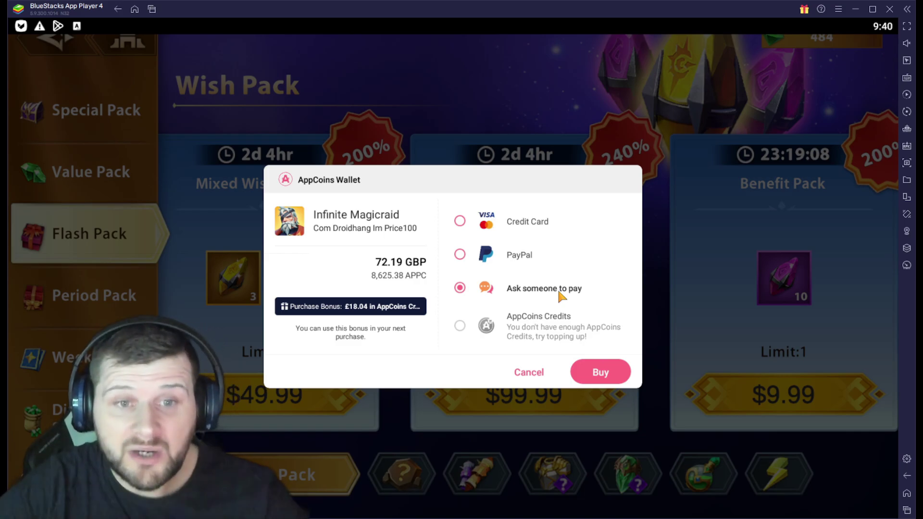
Close the AppCoins Wallet checkout without paying.
{"action": "left_click", "coordinate": [527, 373]}
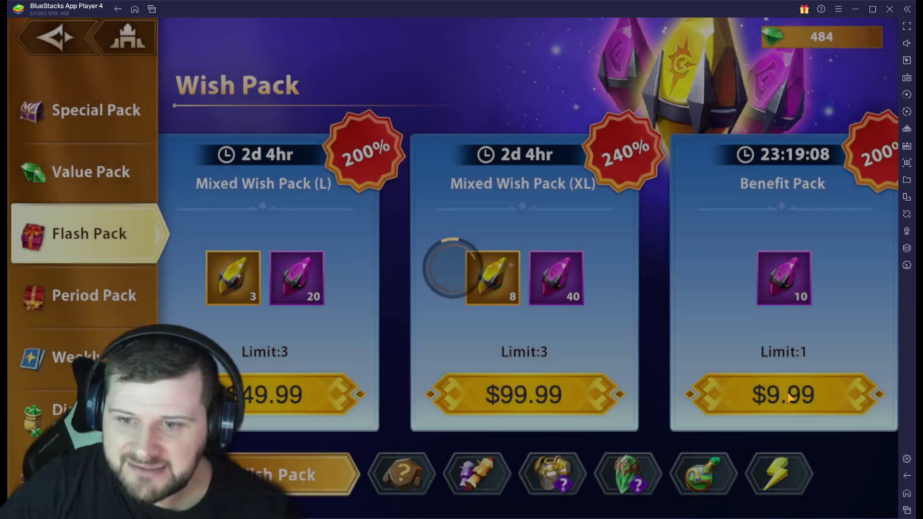